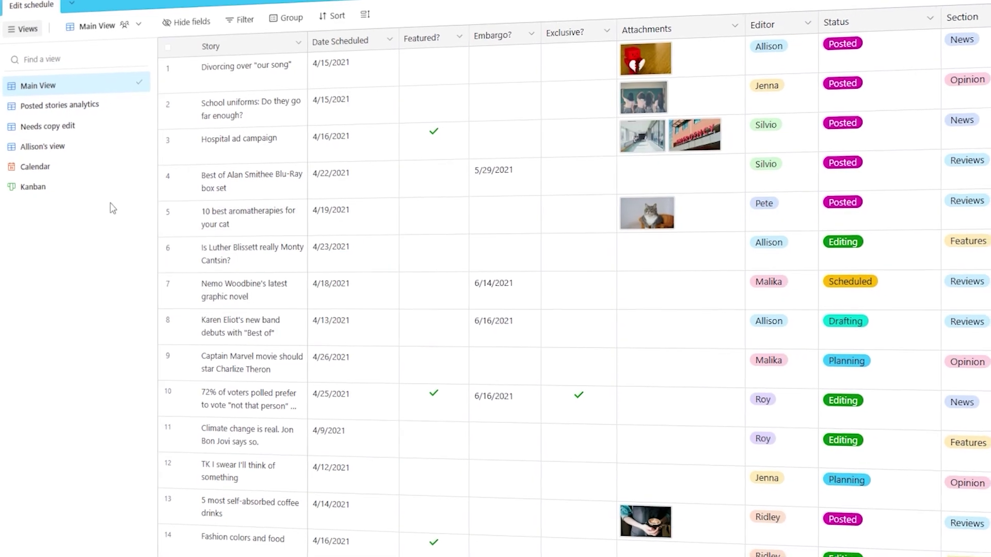
Step: Switch the stories view to the Kanban board, then to the Calendar layout
left_click(71, 190)
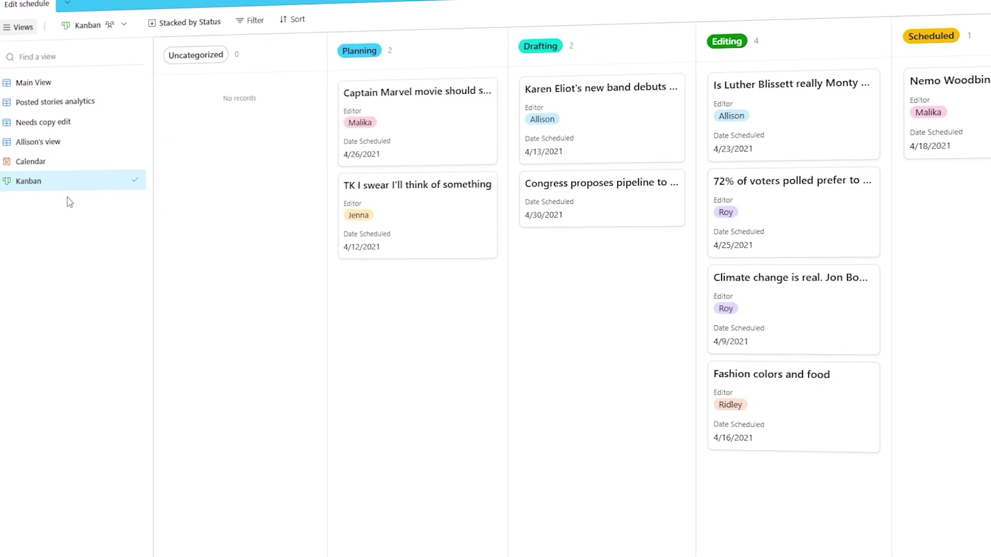
left_click(76, 166)
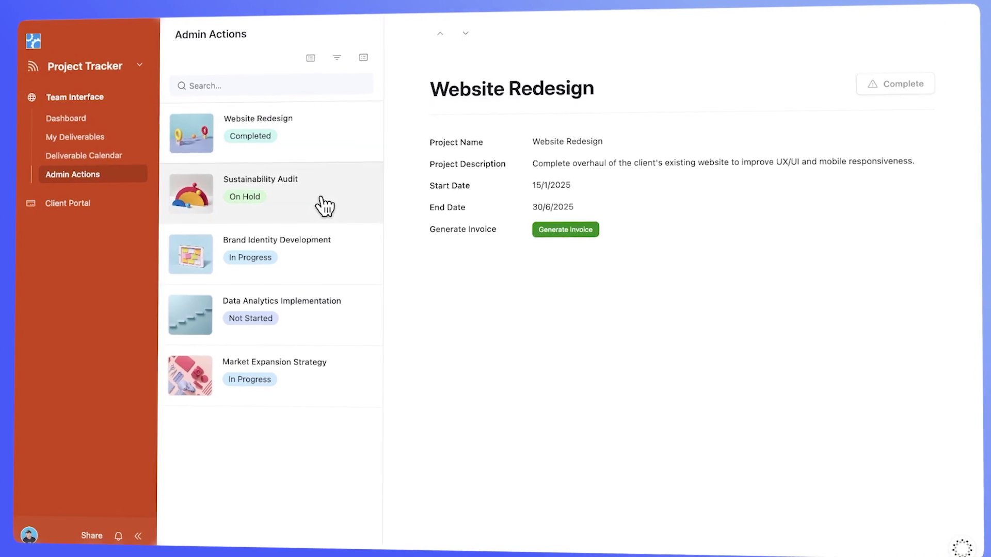
Step: Complete Sustainability Audit, then add task 'Onboarding Kick-off' with due date 28 July 2025
left_click(324, 207)
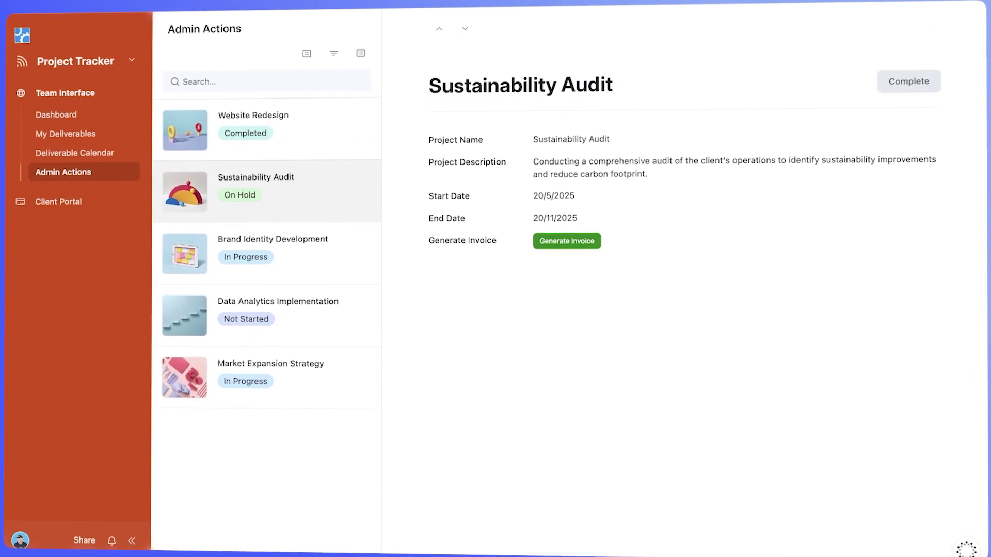
left_click(935, 85)
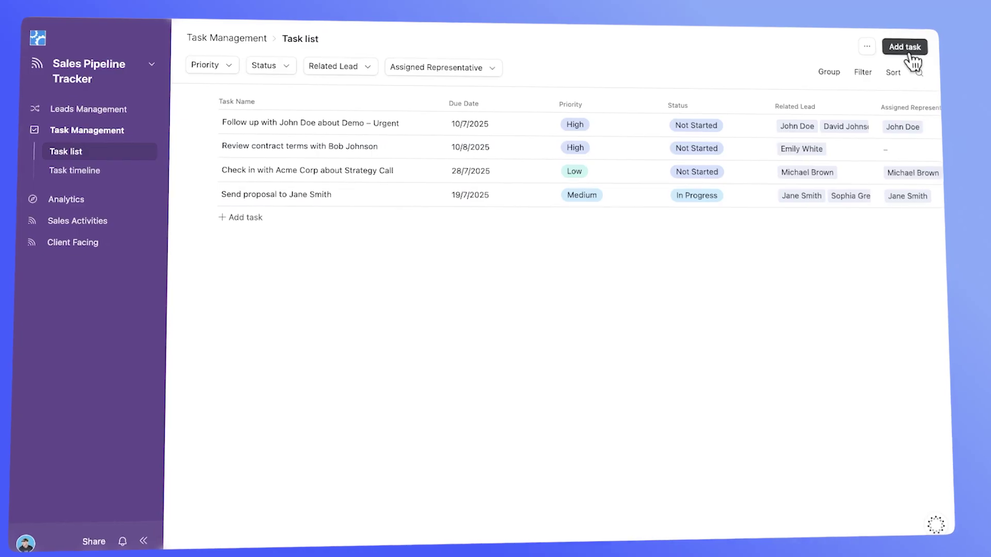
left_click(908, 47)
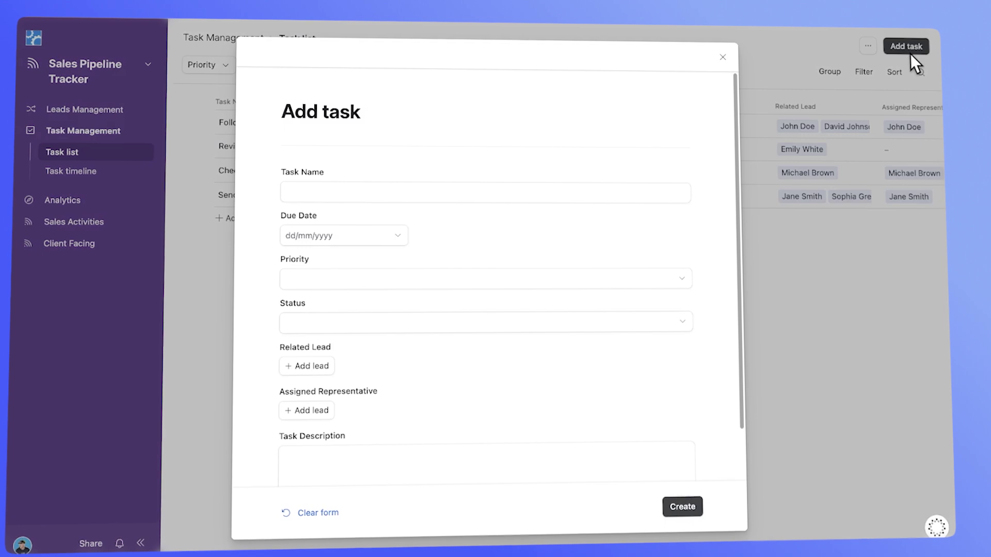
left_click(482, 195)
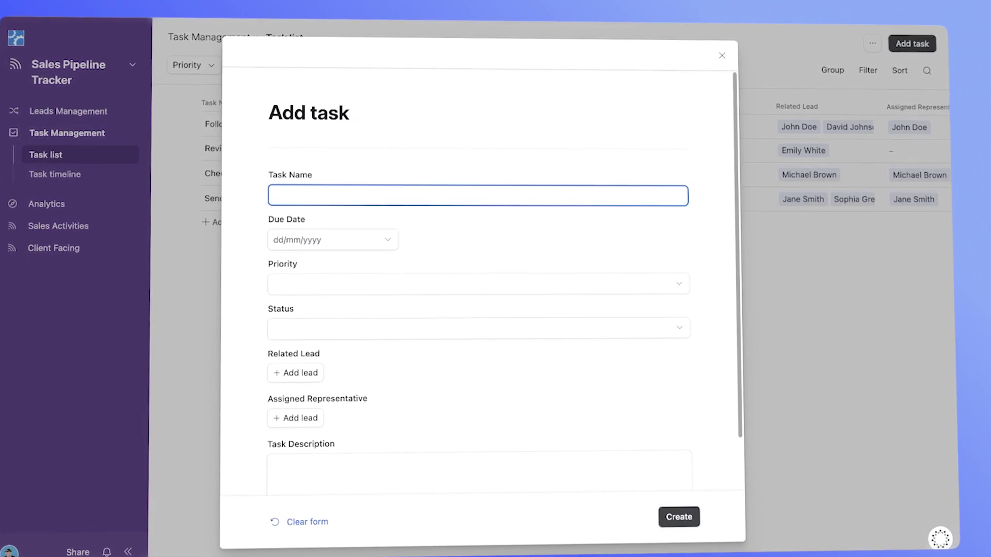
type("Onboarding Kick-off")
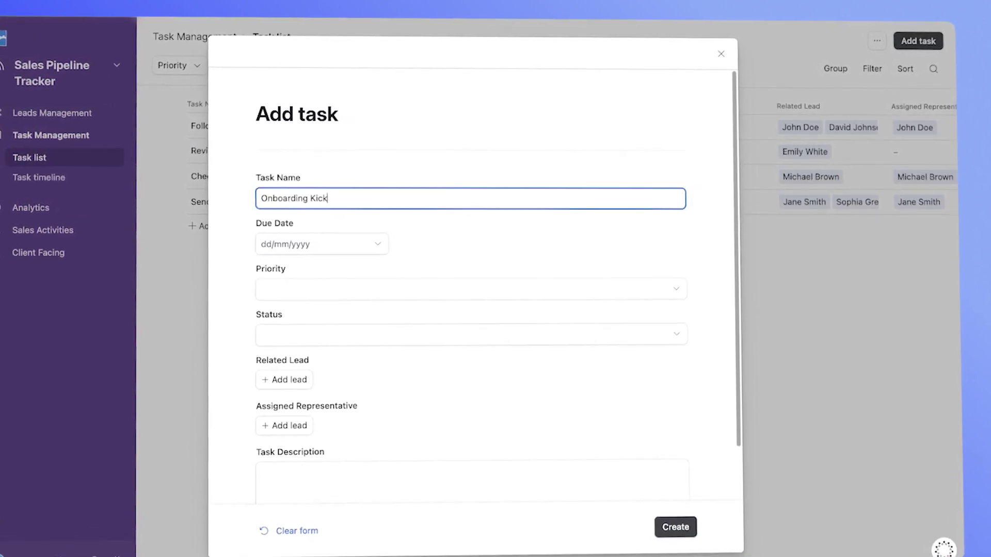
left_click(316, 246)
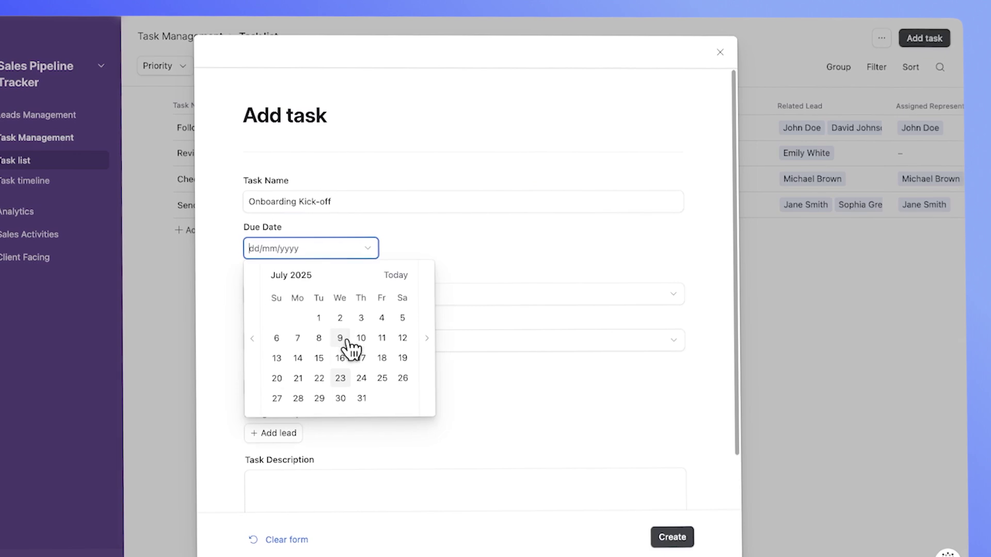
left_click(302, 400)
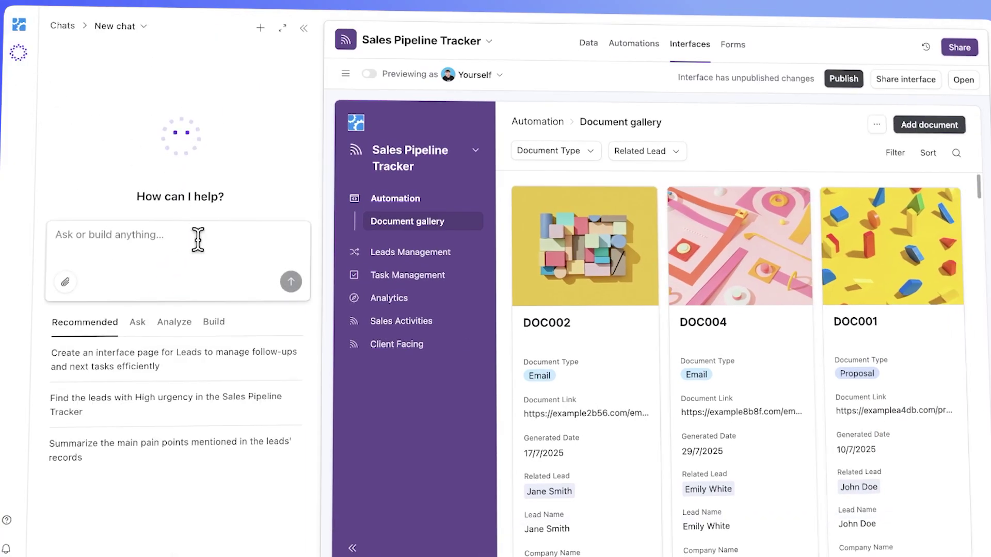
Step: In the assistant's Build mode, request an interface page for tracking Leads follow-up tasks
left_click(214, 325)
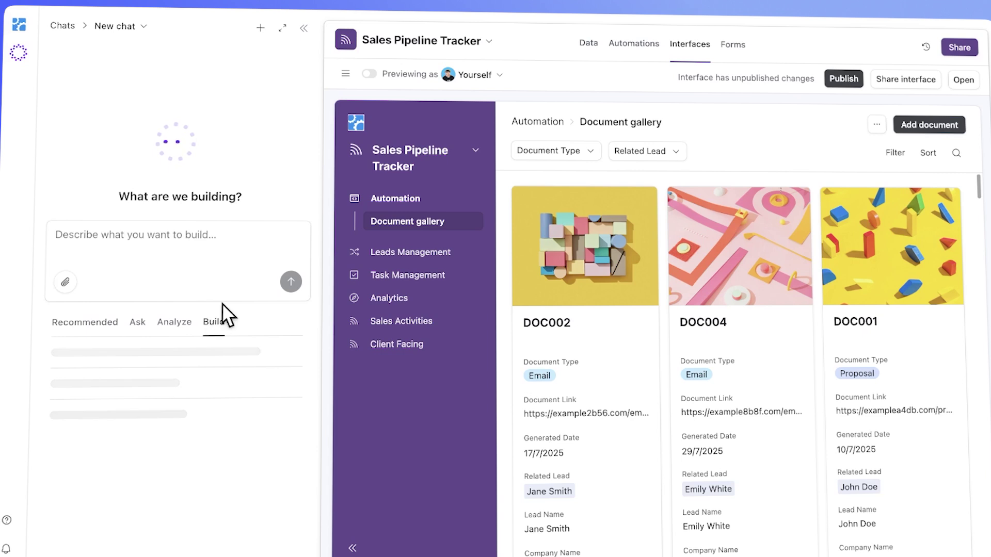
left_click(265, 368)
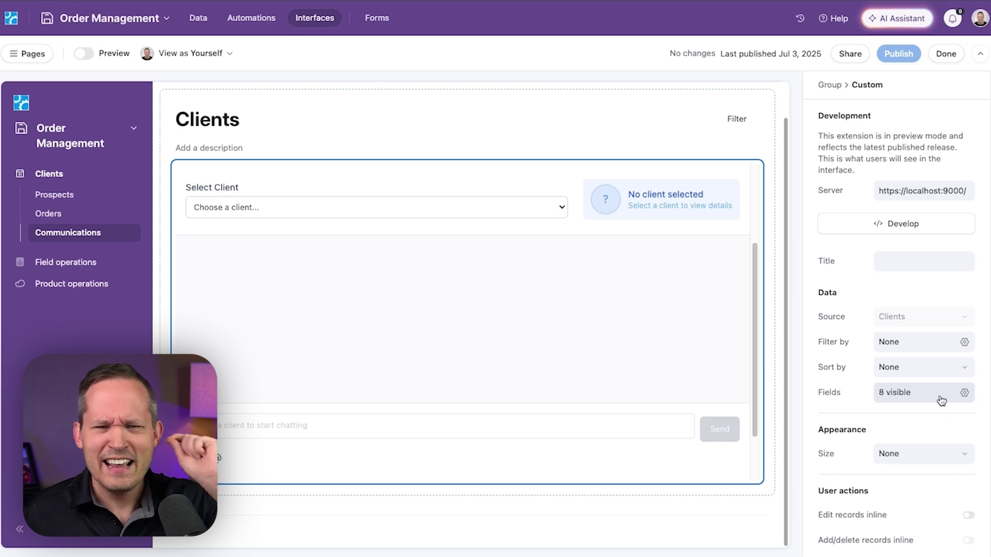
Step: Review the extension's client fields, then enable Edit Templates to reveal Greeting and Order Status templates
left_click(964, 393)
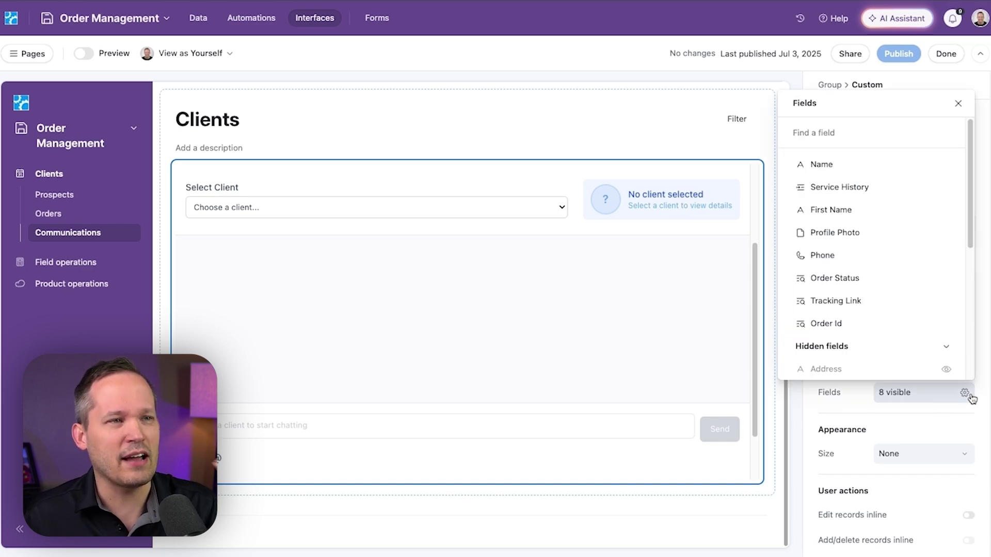
left_click(976, 410)
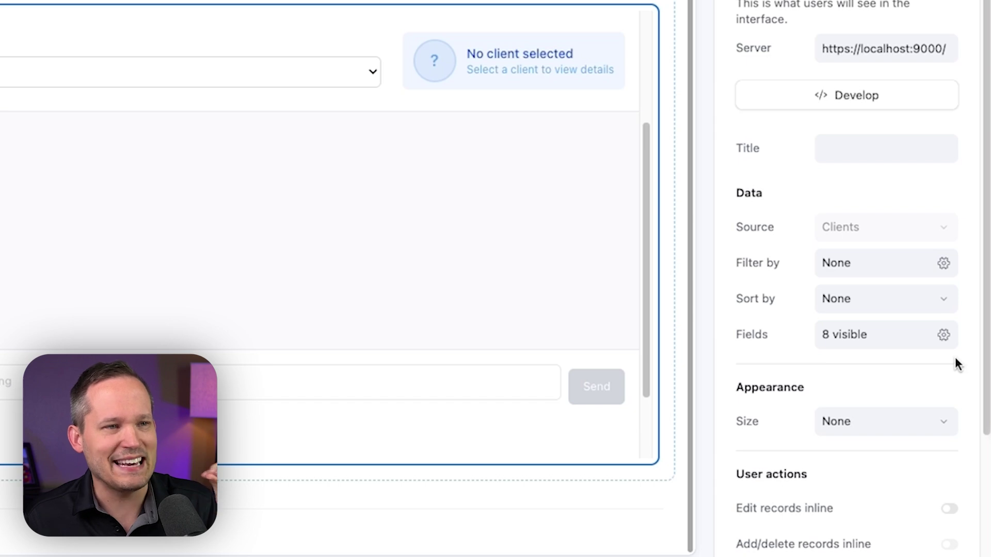
scroll(956, 359, "down", 3)
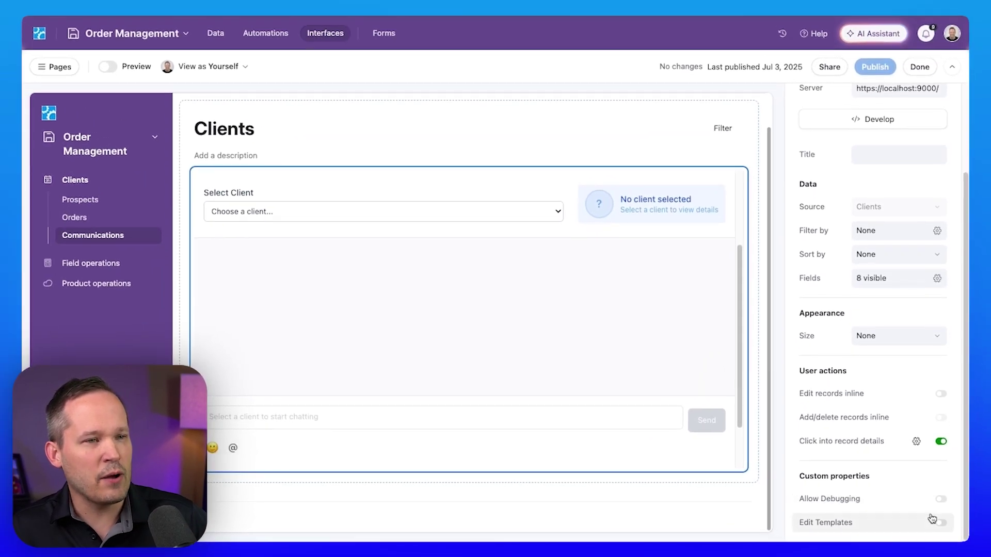
left_click(935, 521)
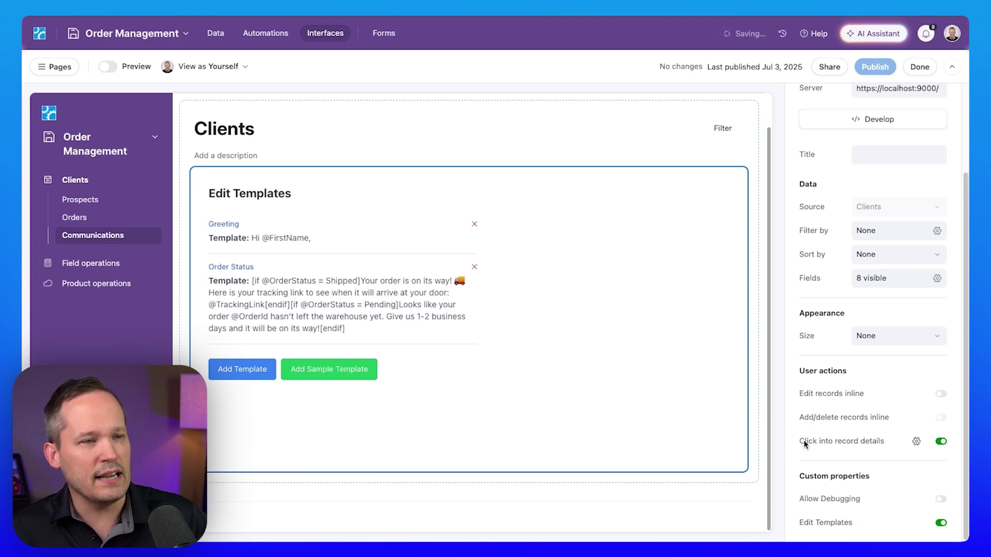
Step: Toggle Edit Templates off and on, then enable Allow Debugging to show the 2 templates' JSON
left_click(941, 523)
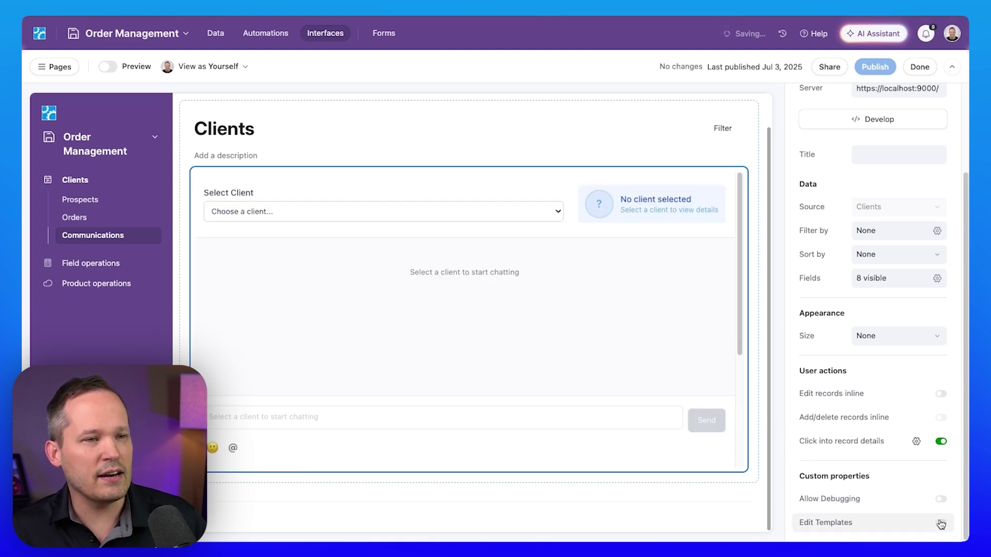
left_click(941, 522)
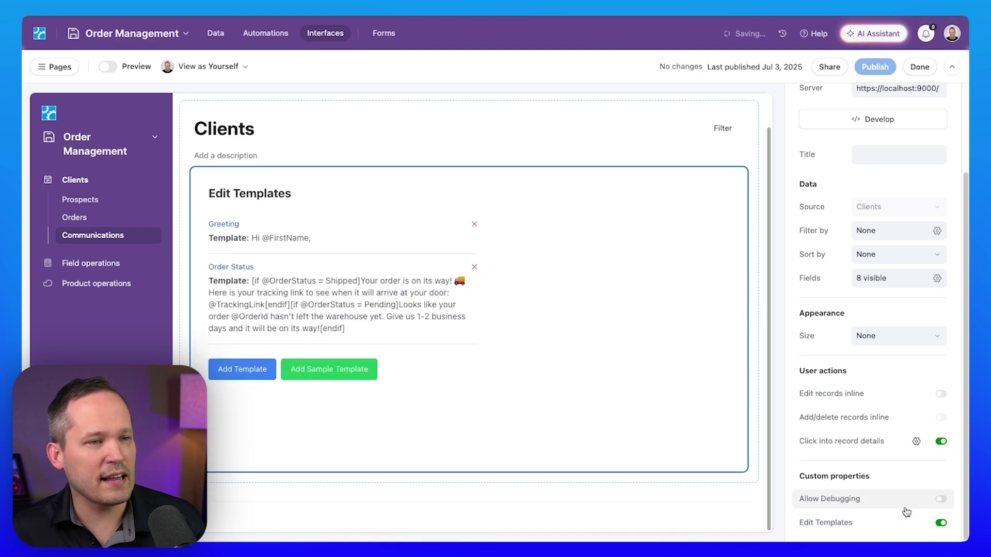
left_click(940, 499)
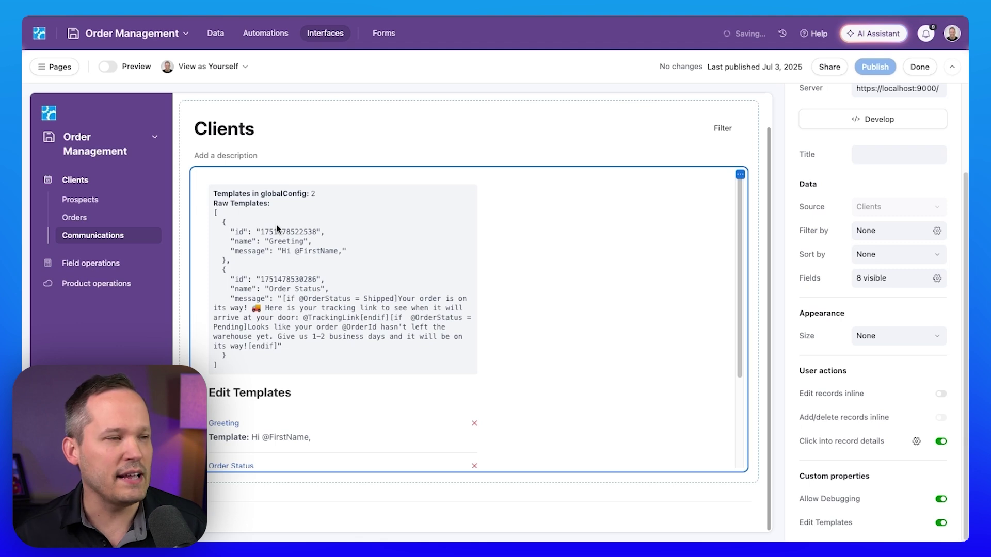
scroll(364, 299, "down", 2)
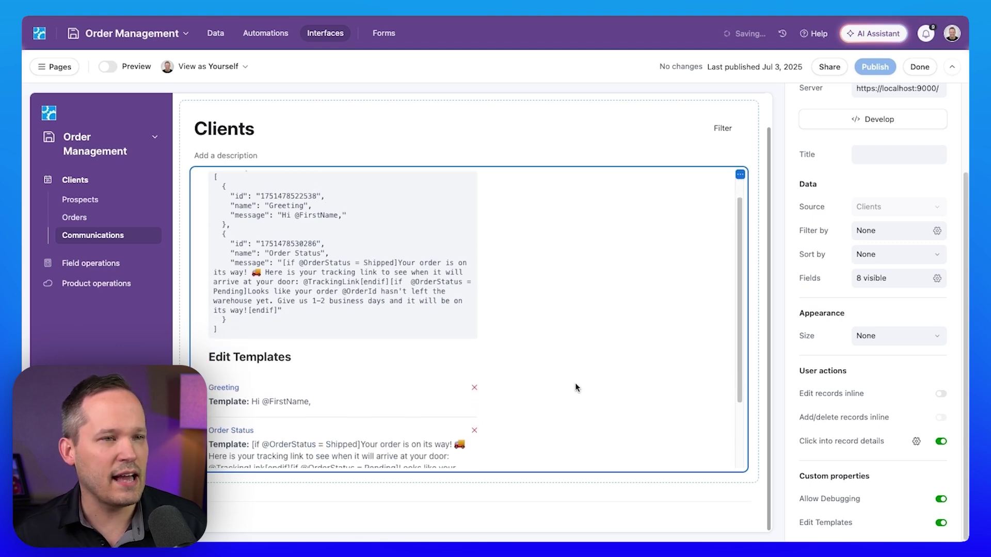
Step: Switch off Allow Debugging to hide the raw templates JSON panel
left_click(941, 499)
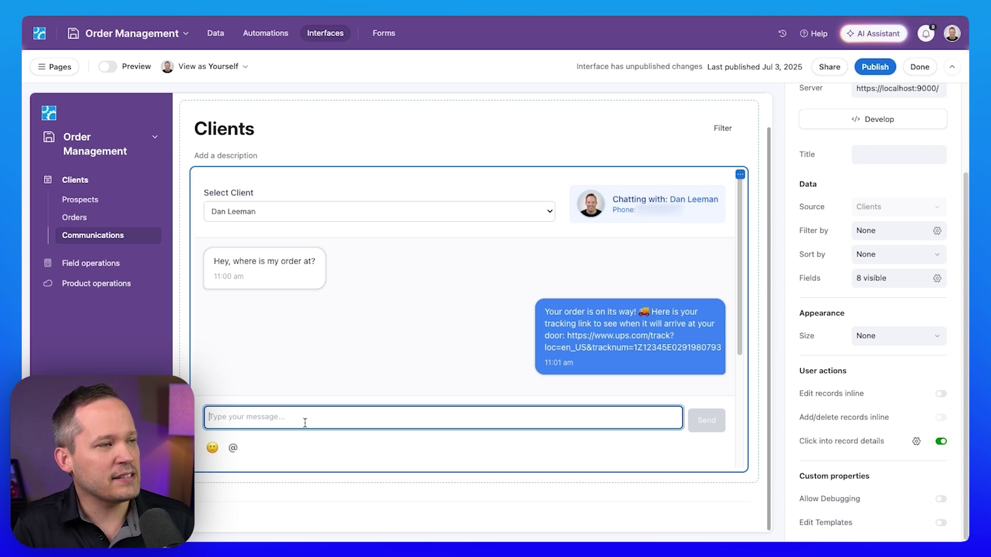
Step: Insert the Order Status template into the client message using the @o shortcut
type("@o")
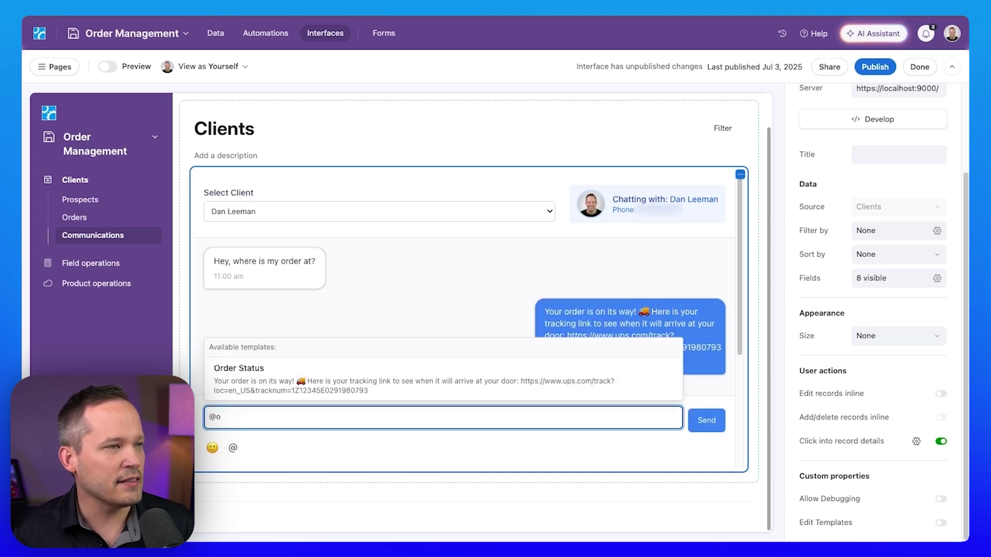
key("Return")
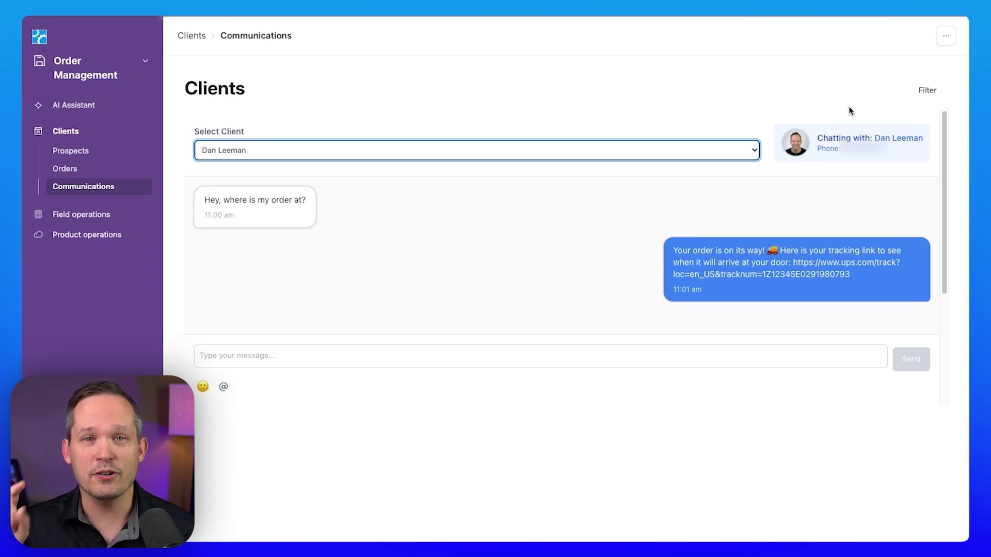
Step: Open the chatting client's record and scroll through its photo, contact fields and orders
left_click(894, 140)
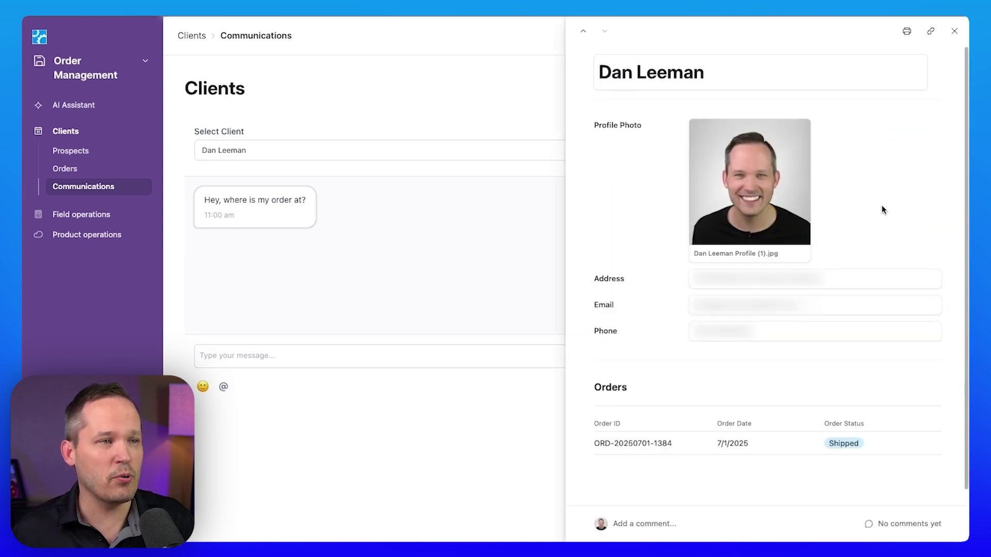
scroll(881, 205, "down", 1)
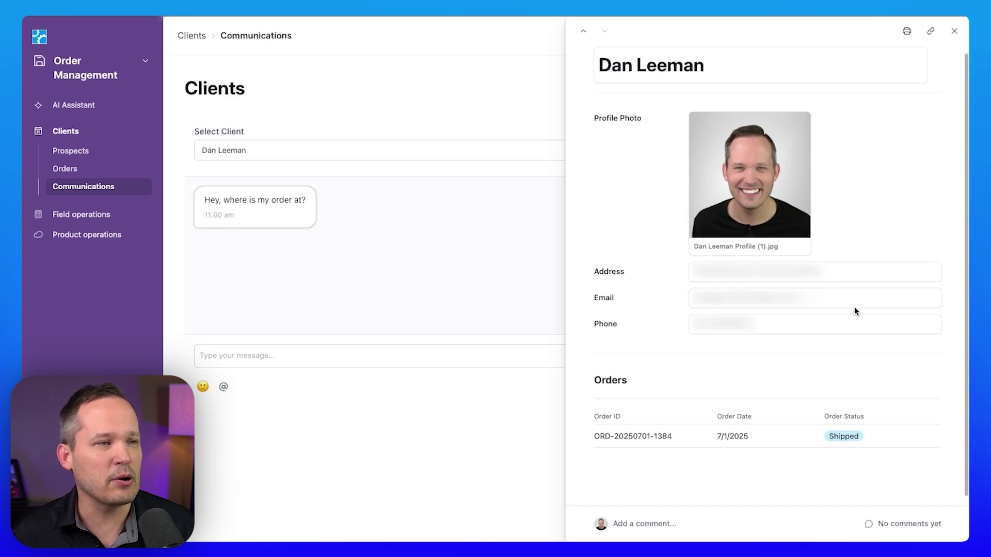
scroll(854, 312, "down", 1)
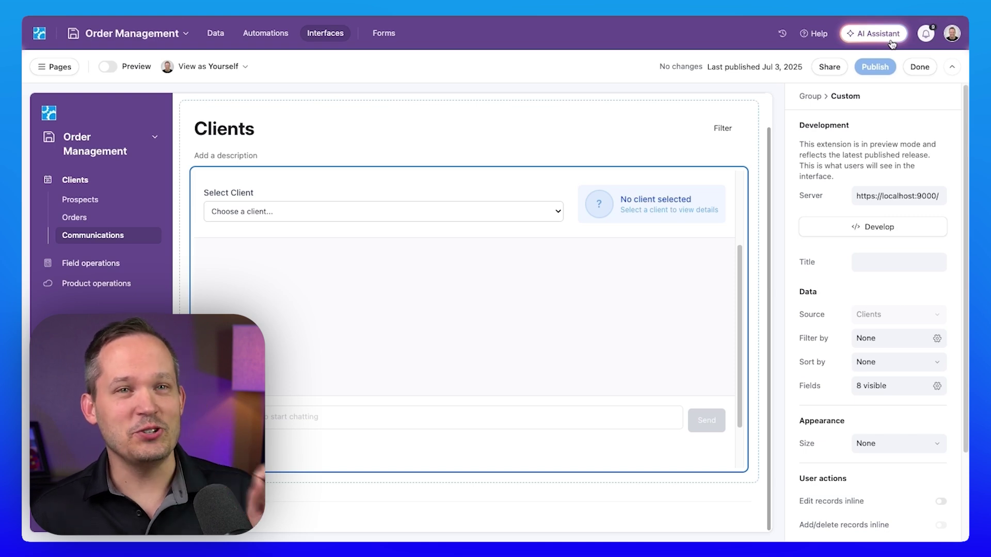
Step: Open Appearance from the profile avatar's account menu
left_click(952, 33)
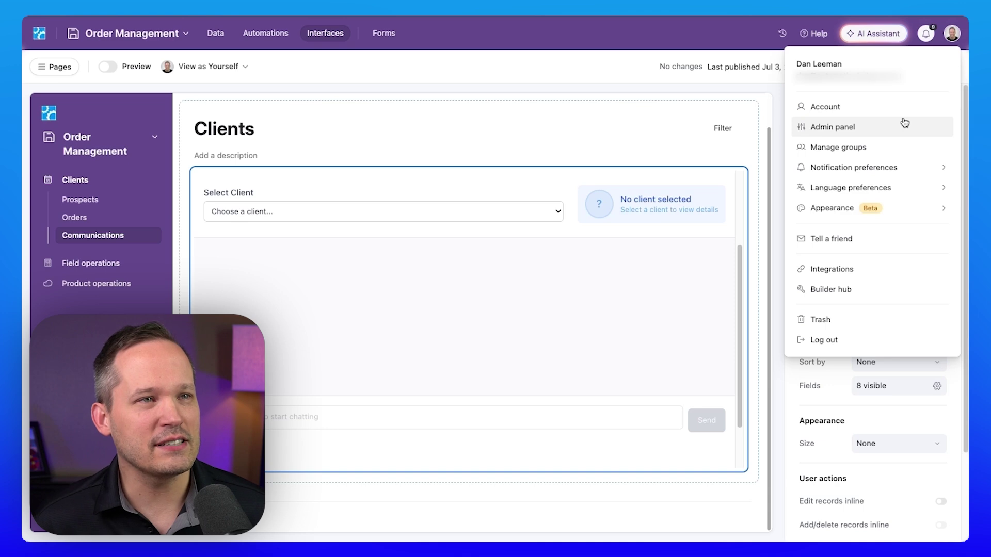
left_click(890, 206)
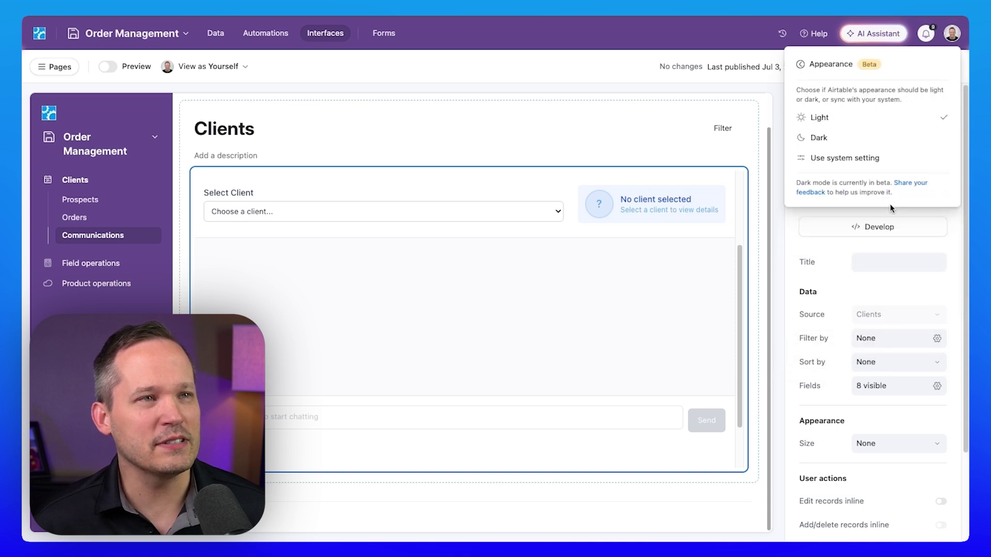
Step: Choose the Dark theme for the interface and chat extension, then move to the consultation booking page
left_click(843, 135)
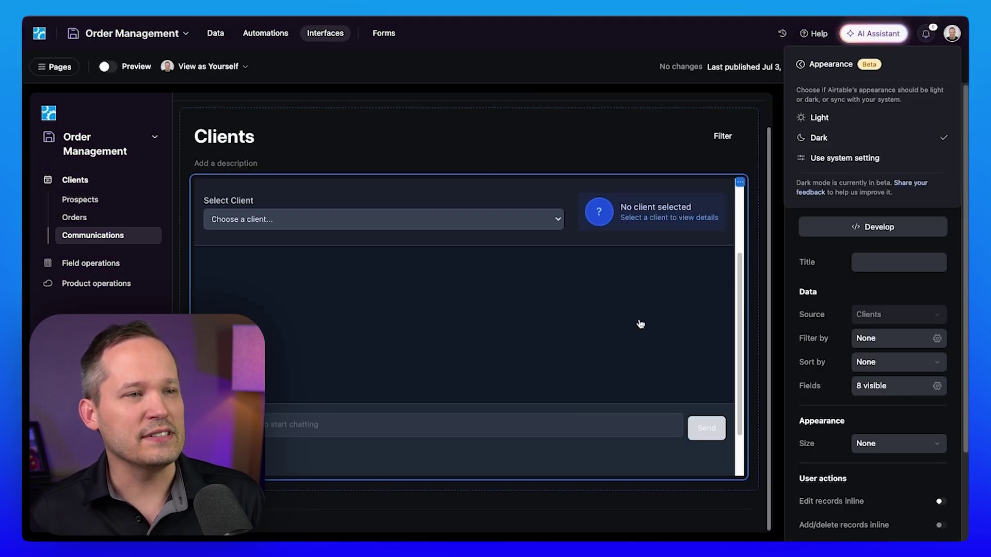
scroll(640, 323, "up", 1)
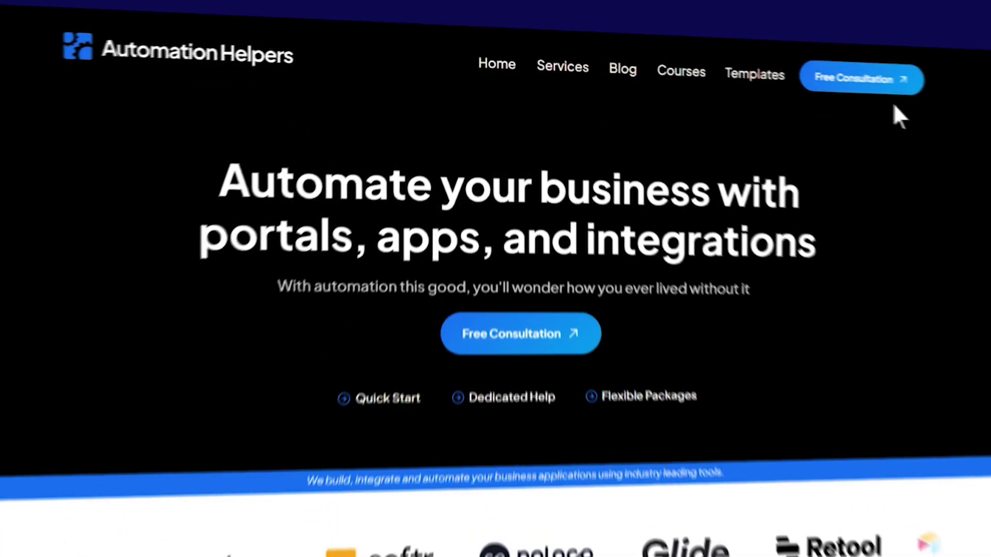
left_click(824, 72)
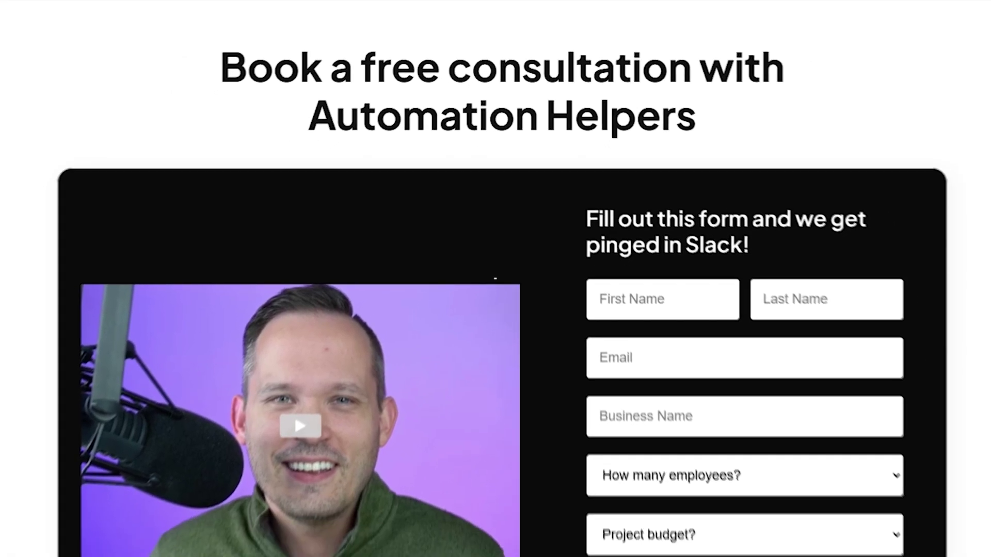